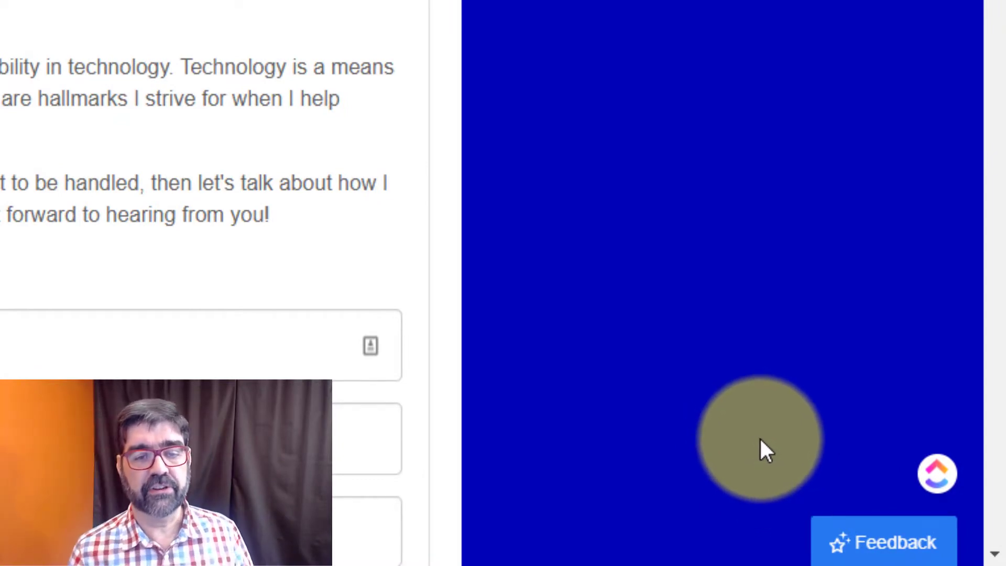
# Open the site's Feedback widget and choose 'Draw on the screen' to annotate a screenshot.
pyautogui.click(876, 547)
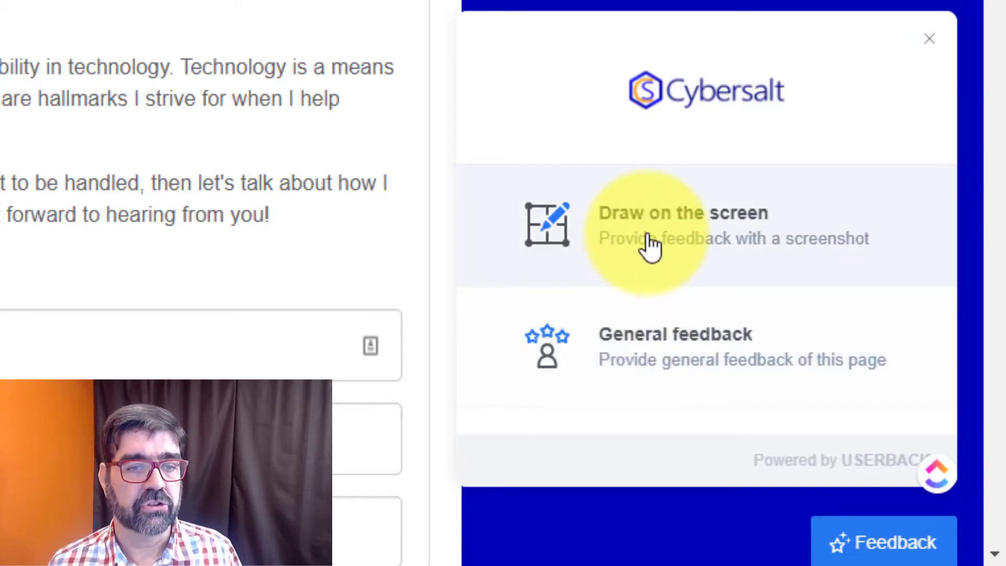
pyautogui.click(649, 246)
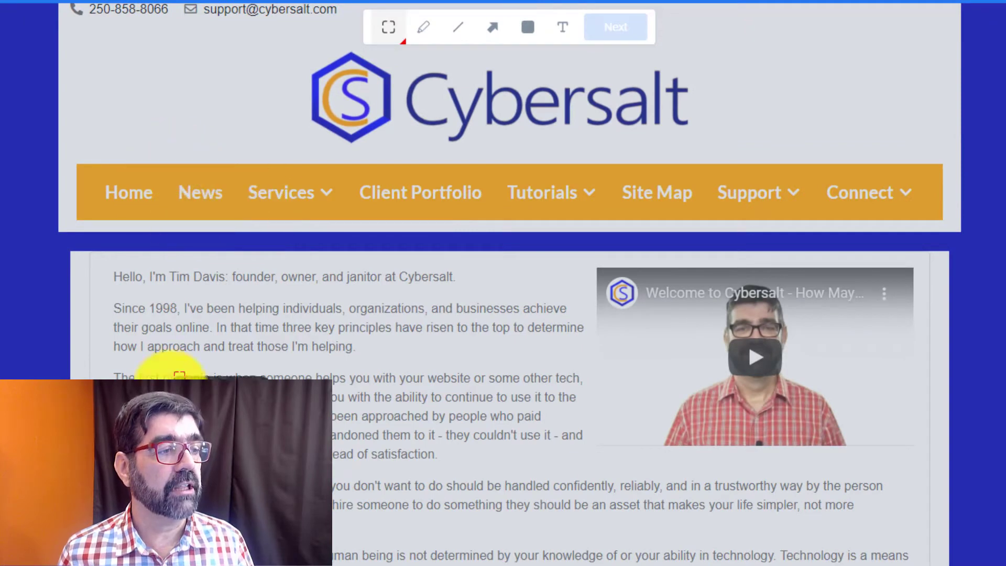
# Box the 'Since 1998' paragraph with 'This is too long!' and the Contact heading with 'This is just right!'.
pyautogui.moveTo(107, 301); pyautogui.dragTo(589, 363)
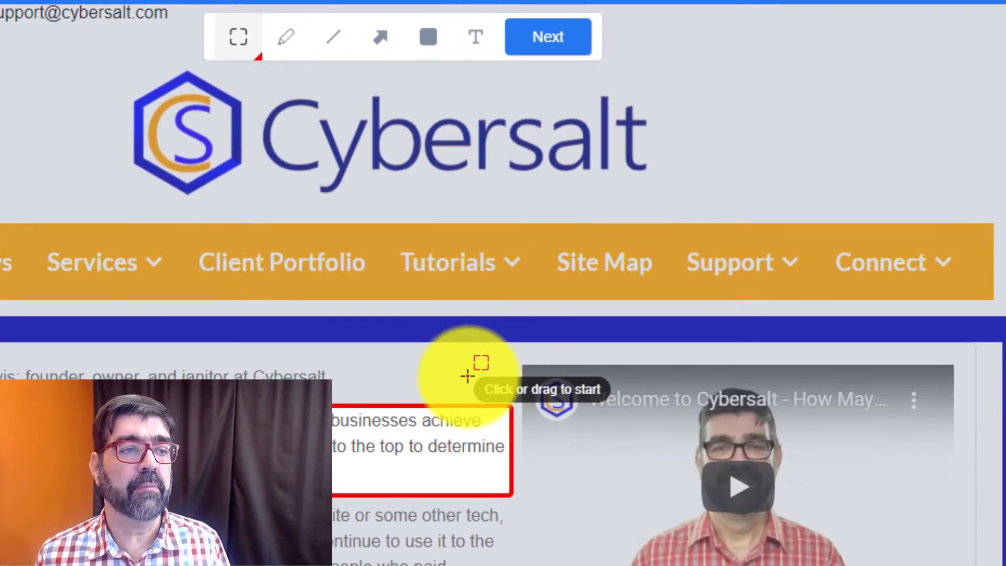
pyautogui.click(467, 375)
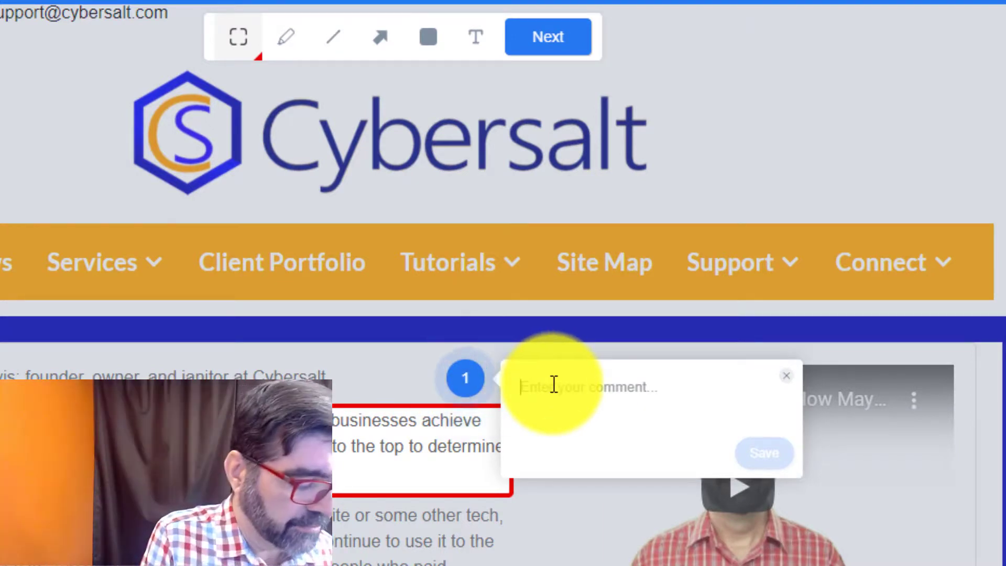
pyautogui.write('This is too lo')
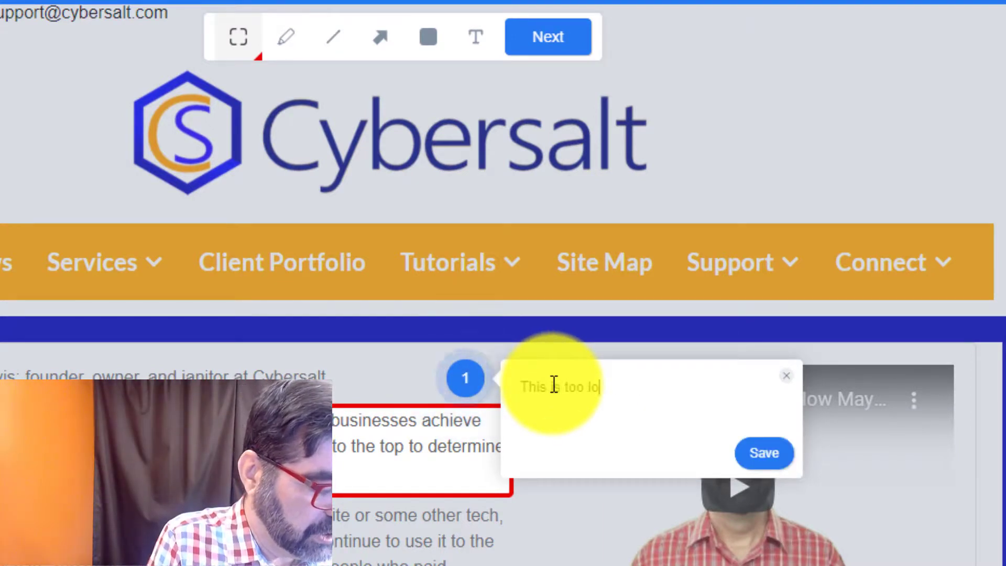
pyautogui.write('ng!')
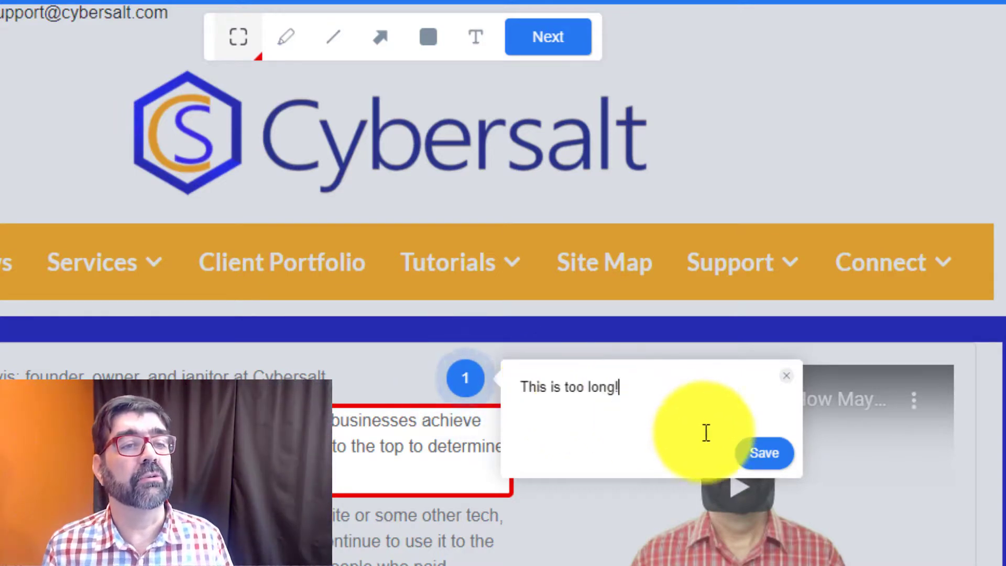
pyautogui.click(756, 461)
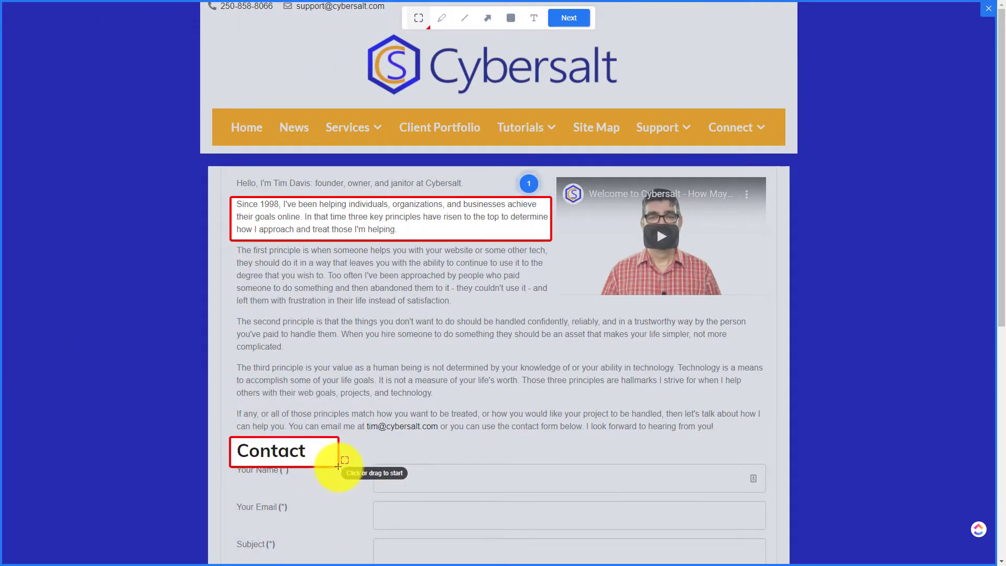
pyautogui.click(360, 441)
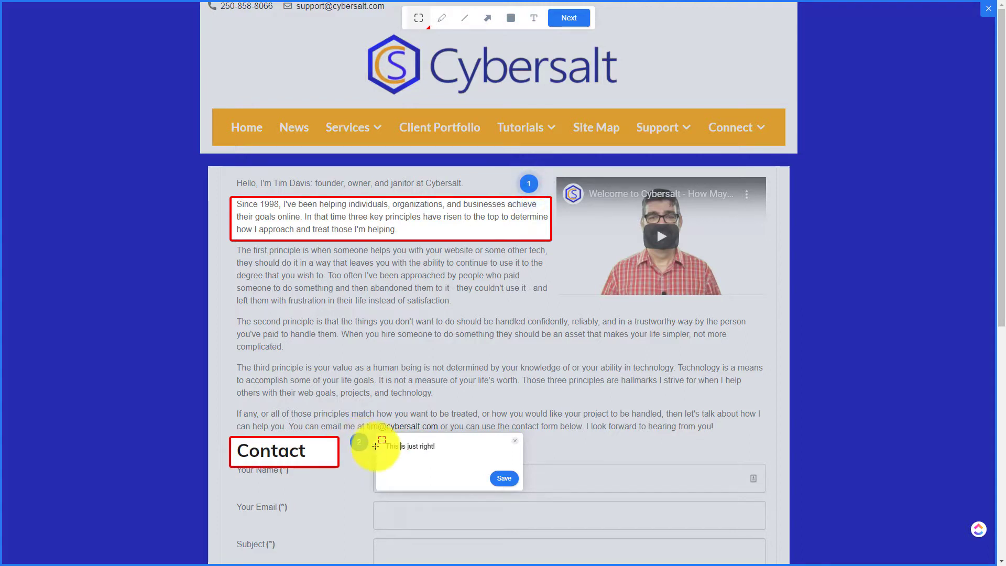
pyautogui.click(502, 479)
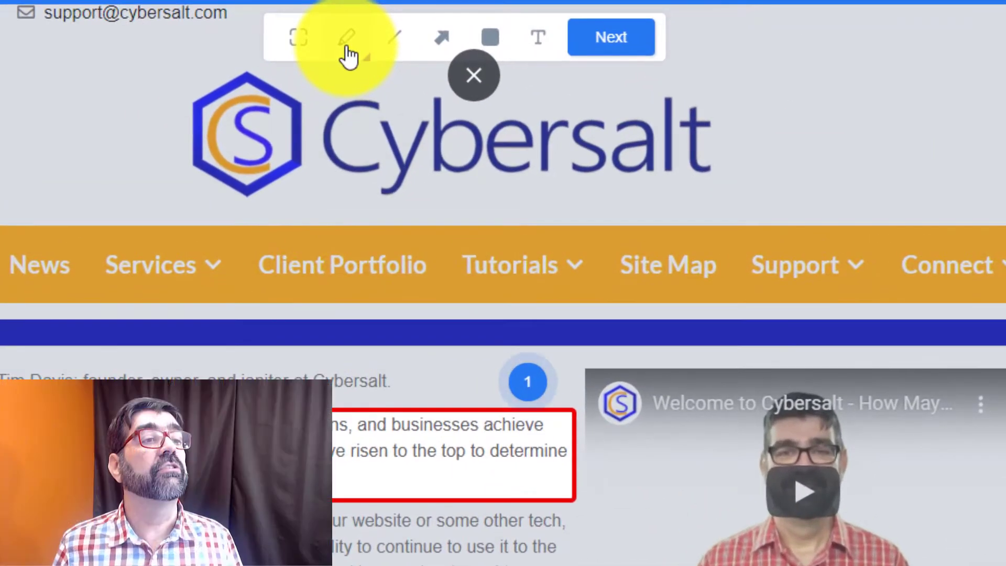
# Draw a purple pen loop around 'don't want to do should', discarding its comment box.
pyautogui.click(367, 57)
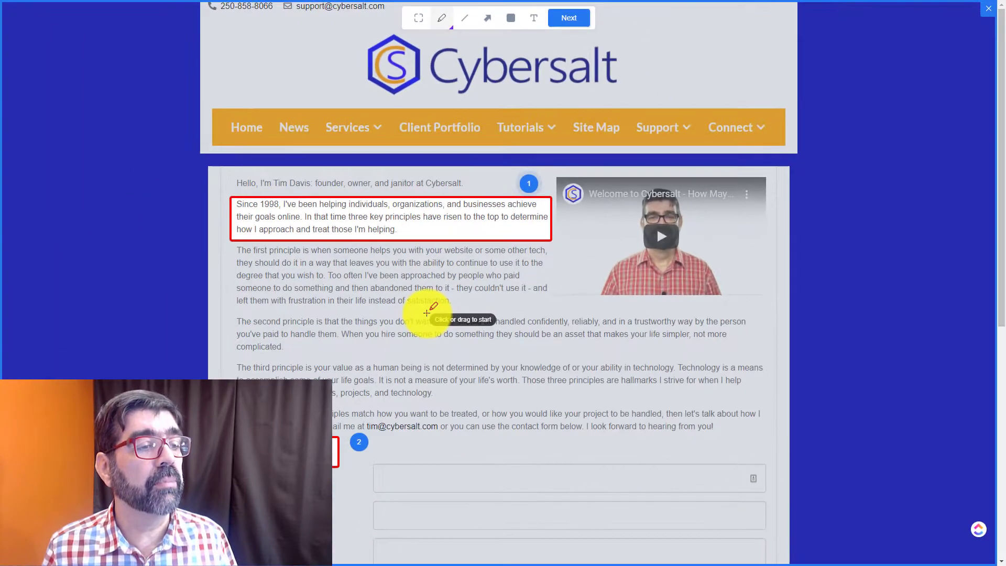
pyautogui.moveTo(427, 313)
pyautogui.mouseDown()
pyautogui.moveTo(386, 307)
pyautogui.moveTo(478, 337)
pyautogui.moveTo(418, 310)
pyautogui.mouseUp()
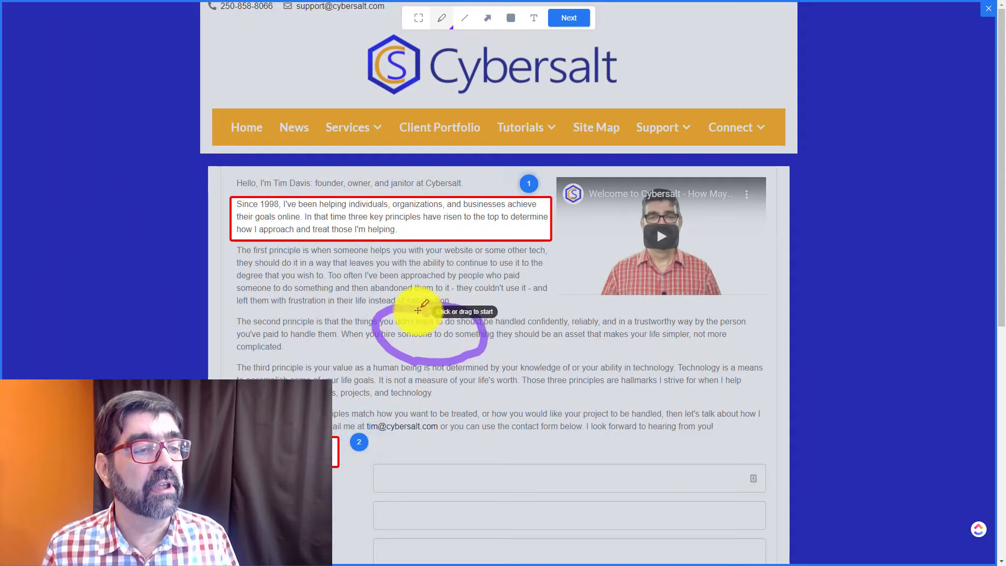
pyautogui.click(500, 313)
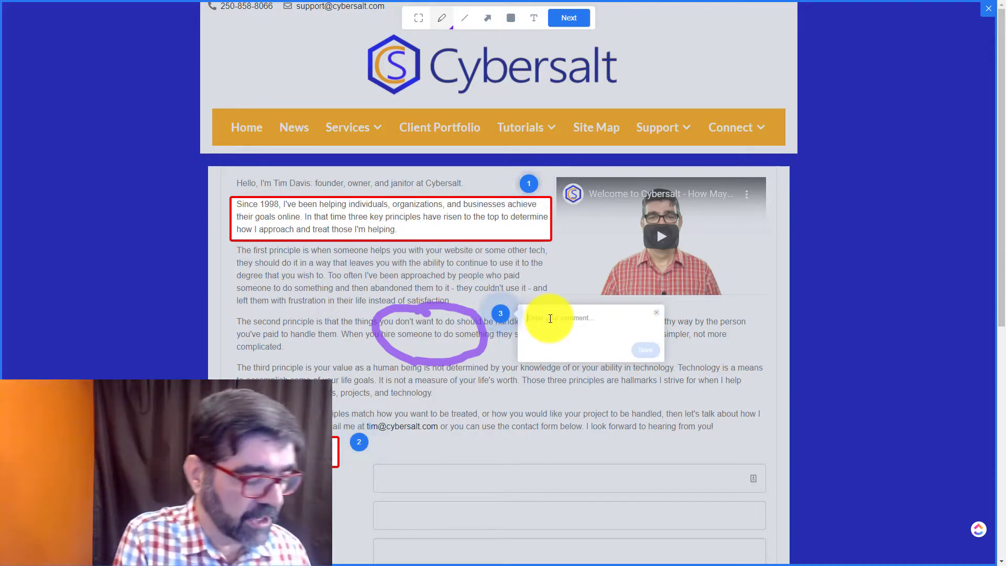
pyautogui.write('comment')
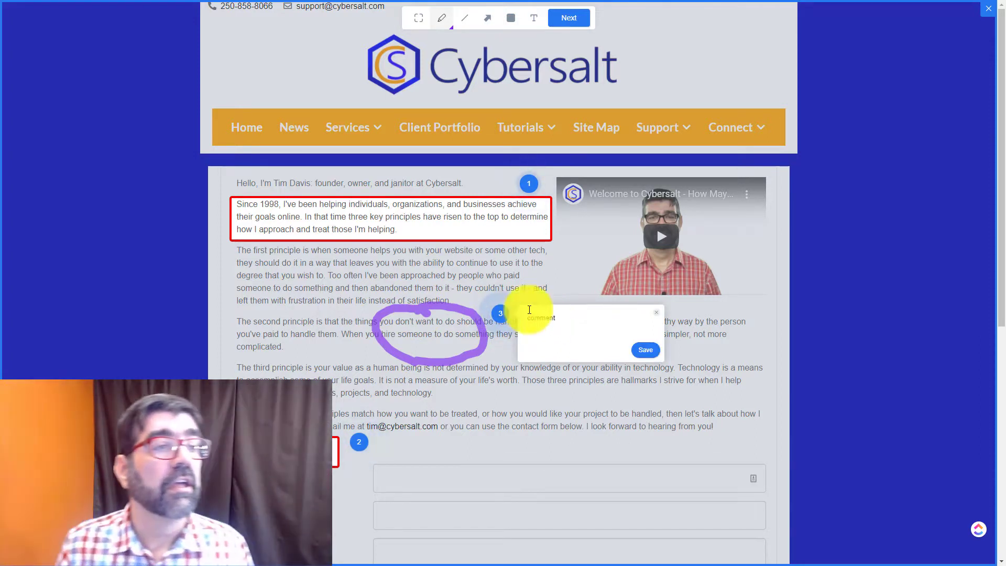
pyautogui.click(452, 26)
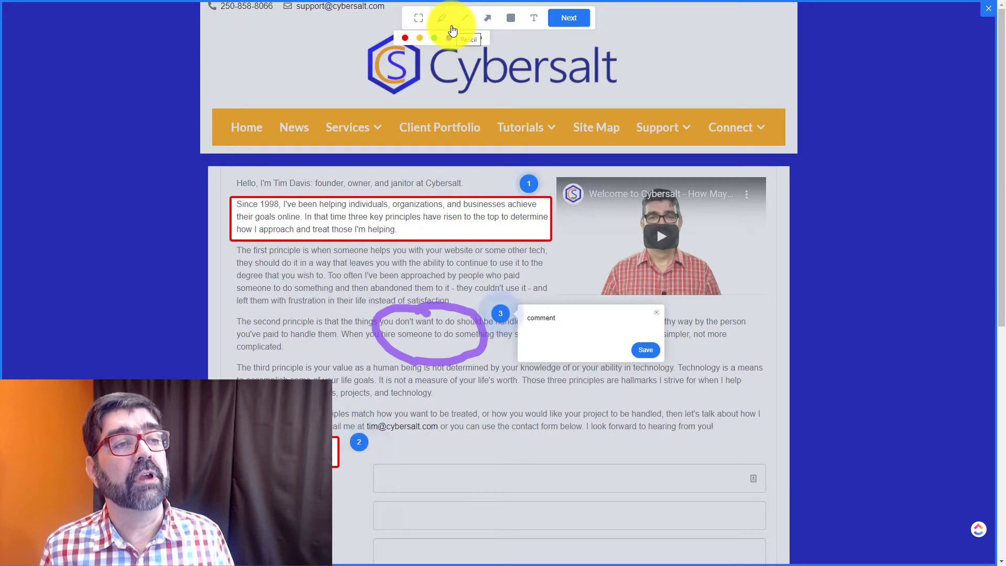
pyautogui.click(464, 27)
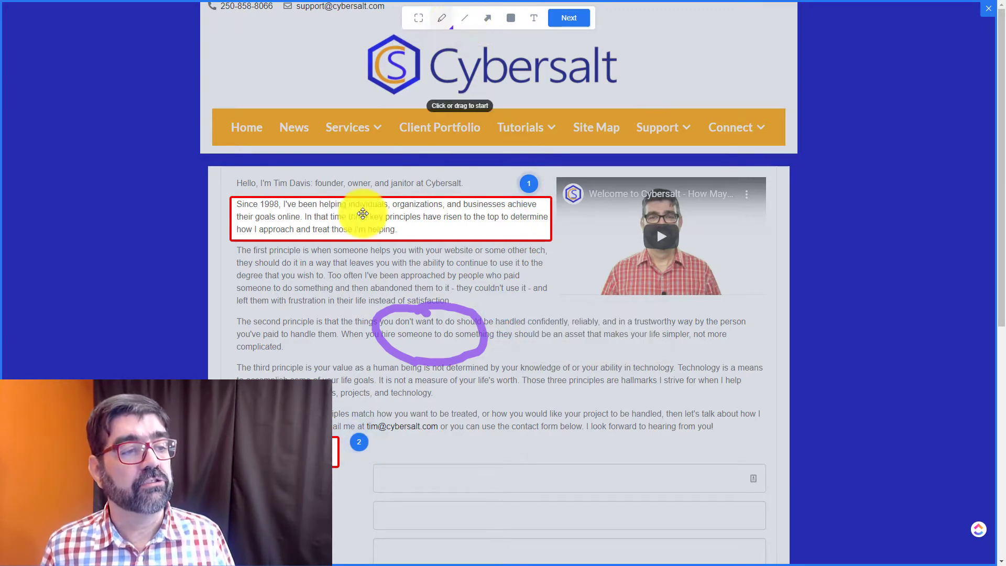
# Stroke purple over 'in a way that leaves you with the ability' and place a red line under 'Too often'.
pyautogui.moveTo(297, 265); pyautogui.dragTo(472, 264)
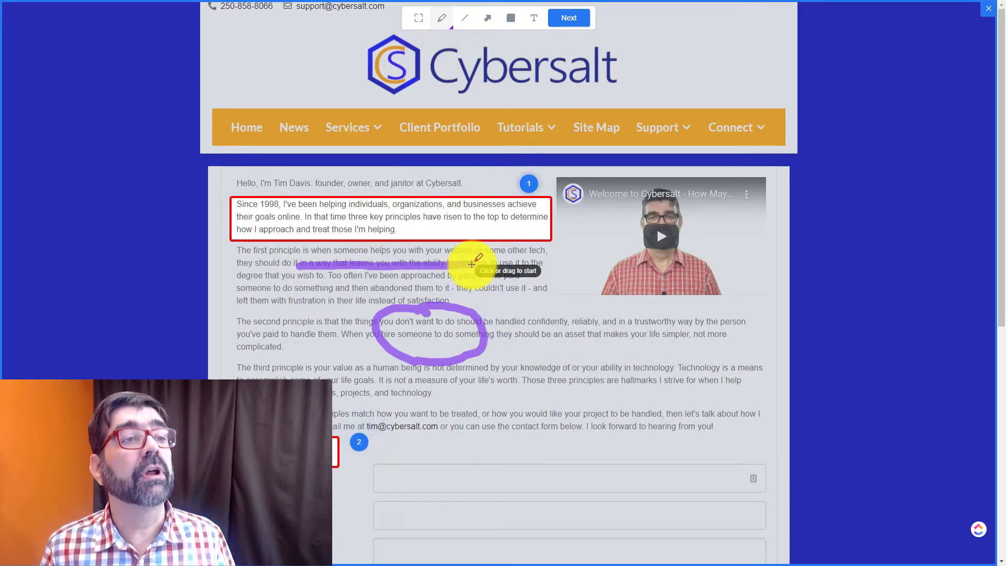
pyautogui.click(464, 18)
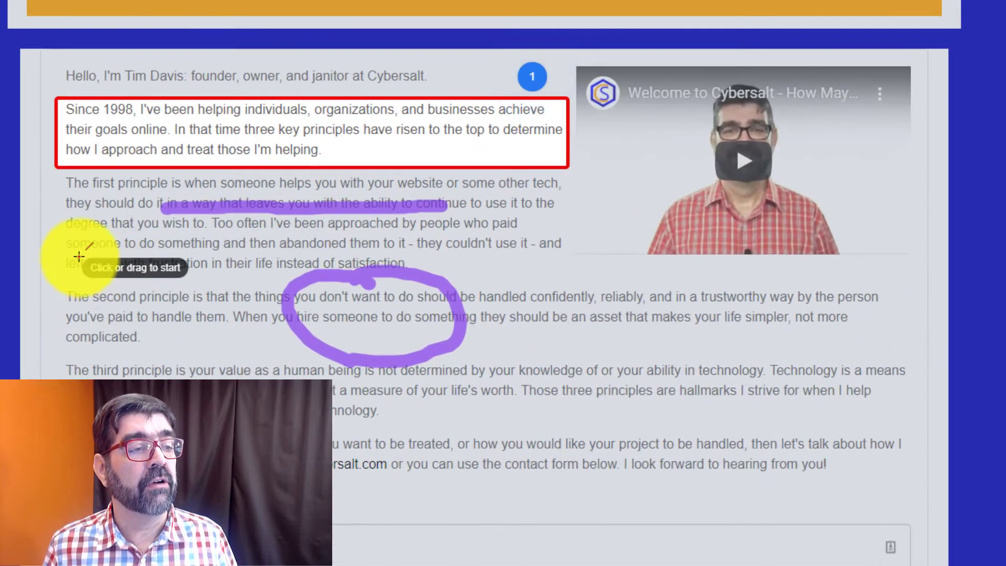
pyautogui.moveTo(79, 256); pyautogui.dragTo(511, 256)
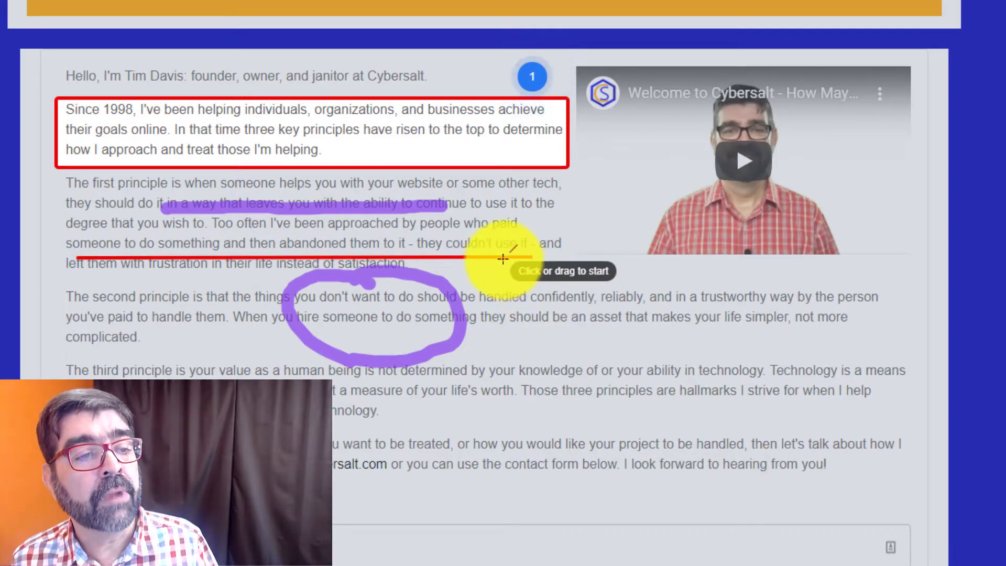
pyautogui.moveTo(501, 256)
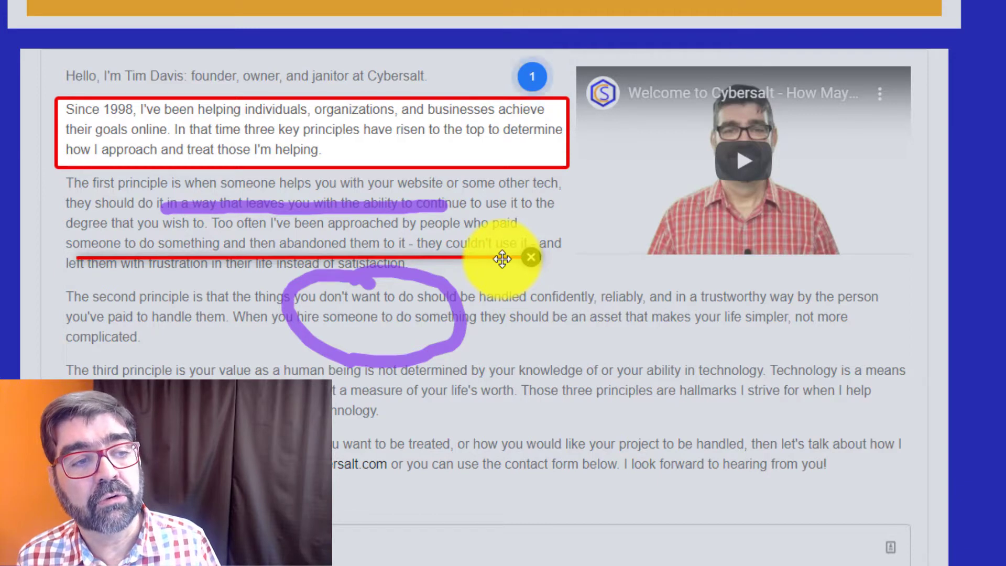
pyautogui.moveTo(502, 258)
pyautogui.mouseDown()
pyautogui.moveTo(501, 233)
pyautogui.moveTo(513, 241)
pyautogui.mouseUp()
pyautogui.moveTo(301, 209)
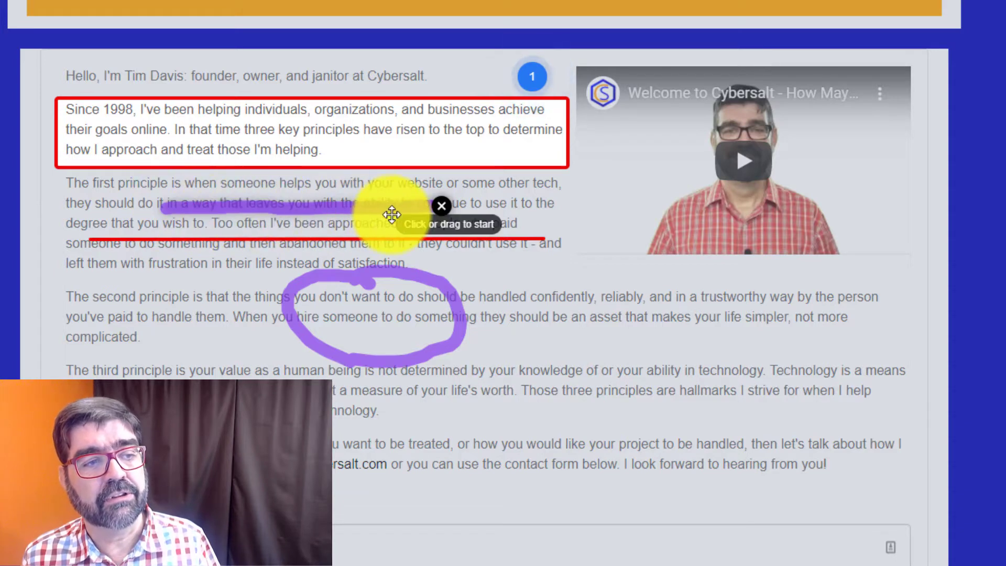
# Remove the stray purple stroke, draw a red arrow up to the video, and type 'Nice shirt.'.
pyautogui.click(440, 207)
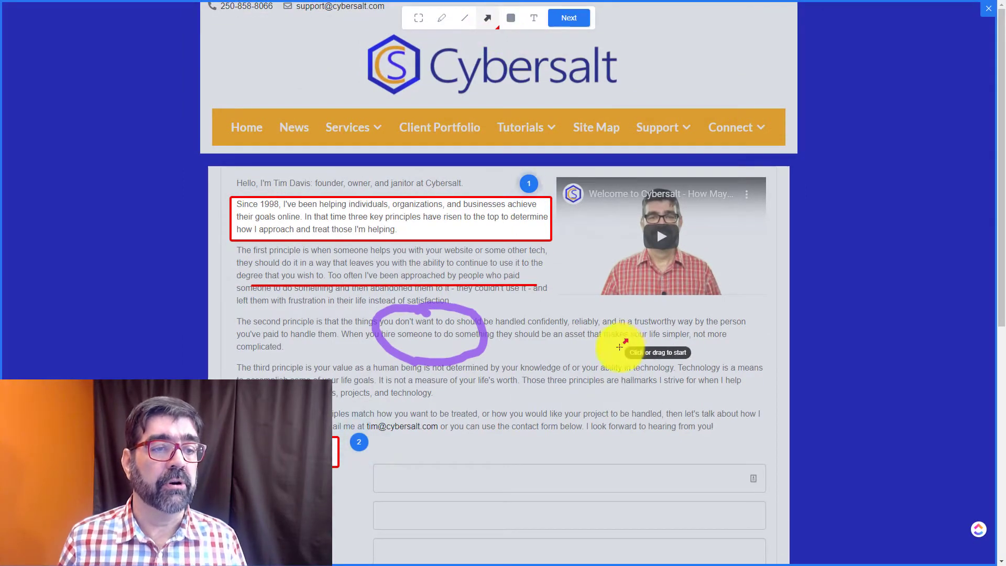
pyautogui.moveTo(635, 321); pyautogui.dragTo(600, 362)
pyautogui.moveTo(564, 397); pyautogui.dragTo(501, 450)
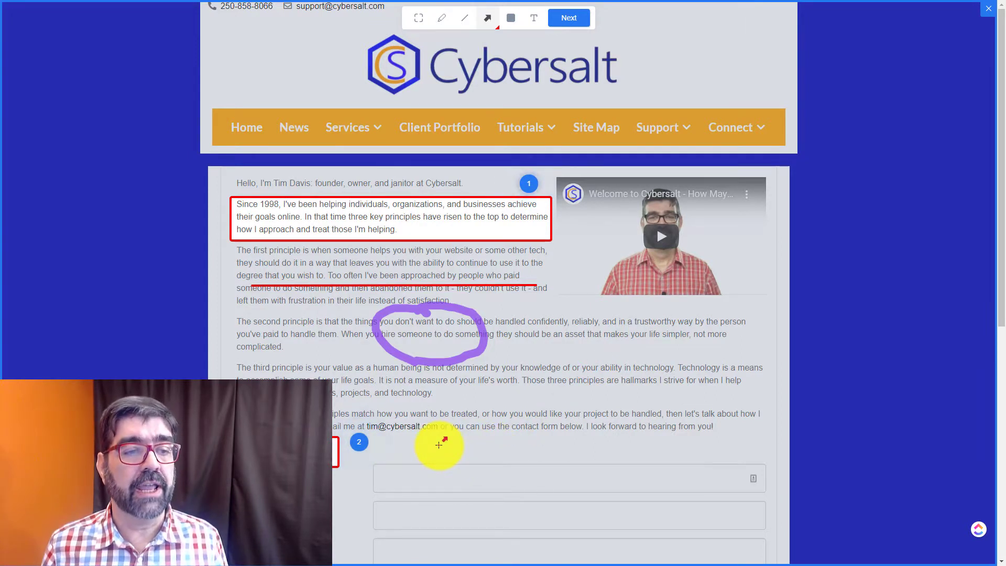
pyautogui.moveTo(516, 377); pyautogui.dragTo(640, 279)
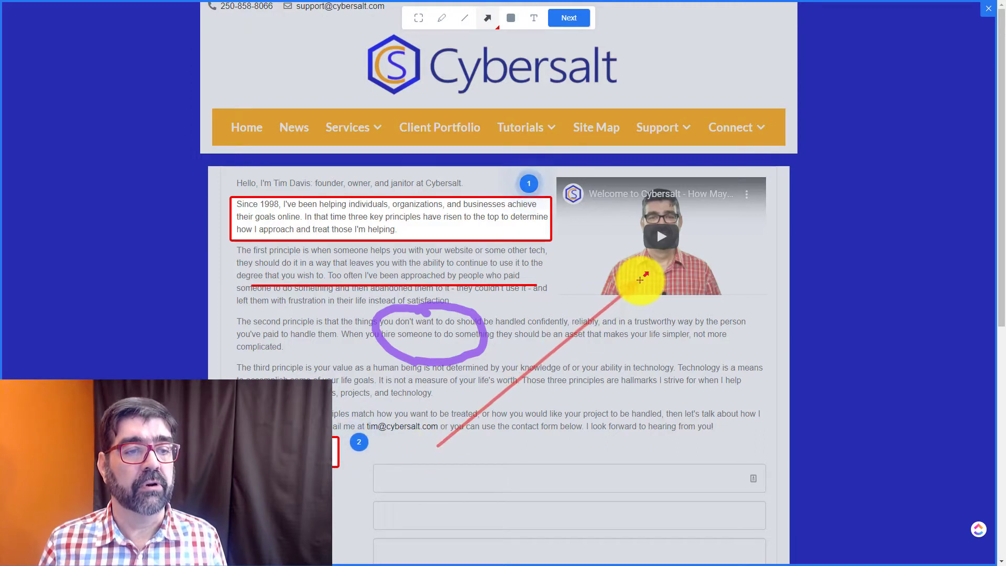
pyautogui.click(625, 320)
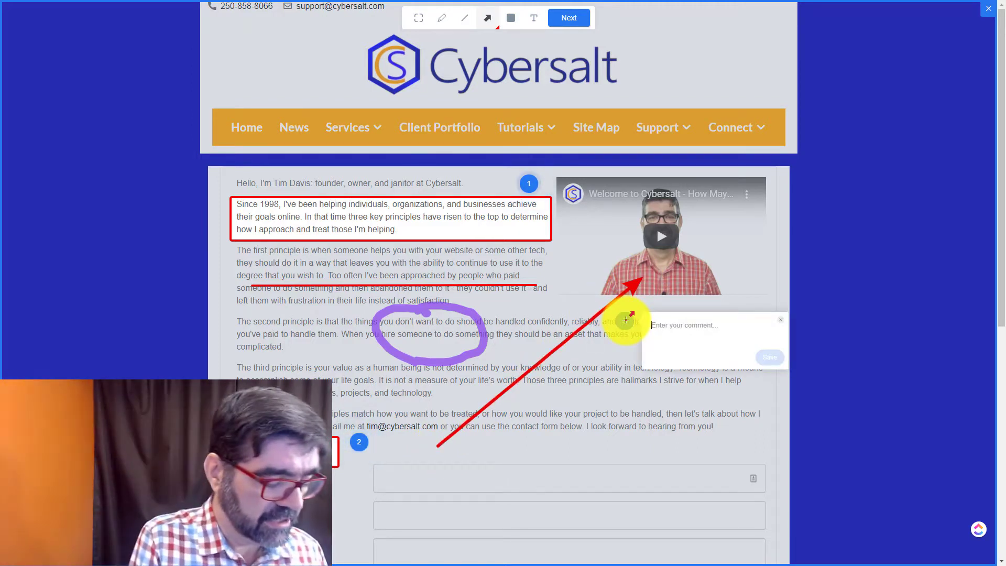
pyautogui.write('Nice shirt.')
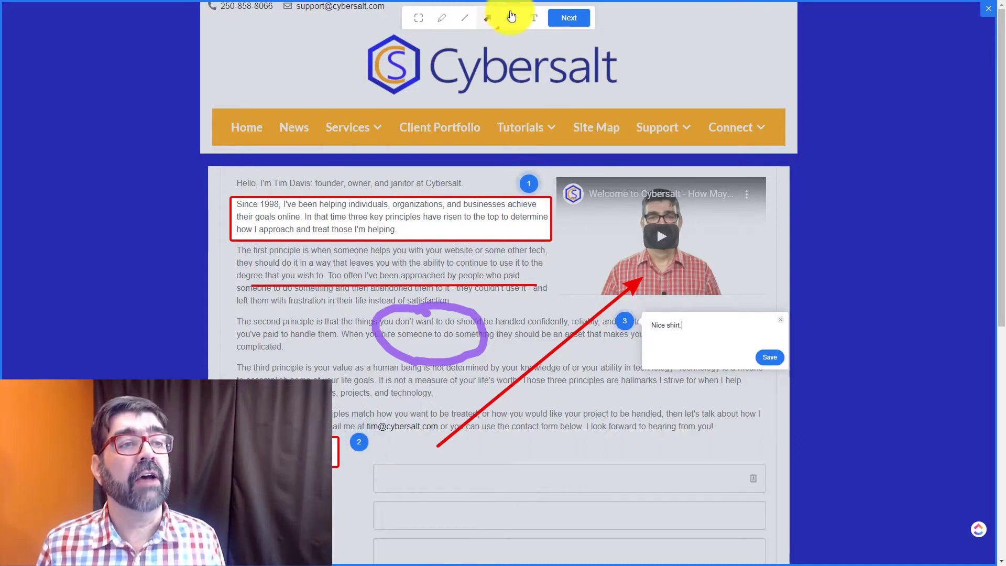
# Black out the homepage video with a rectangle commented 'get rid of video', dropping the 'Nice shirt.' comment.
pyautogui.click(513, 19)
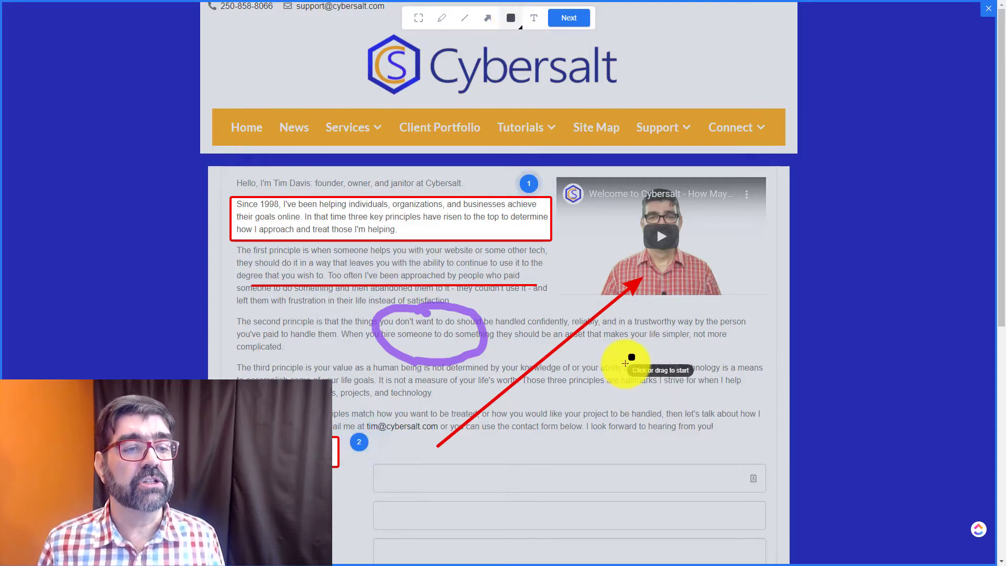
pyautogui.moveTo(549, 172); pyautogui.dragTo(775, 303)
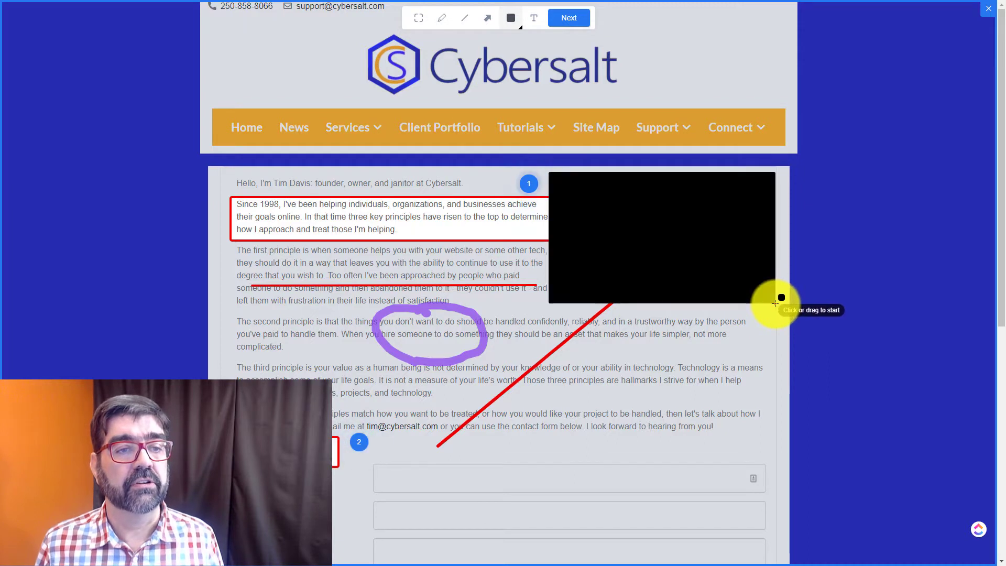
pyautogui.click(739, 320)
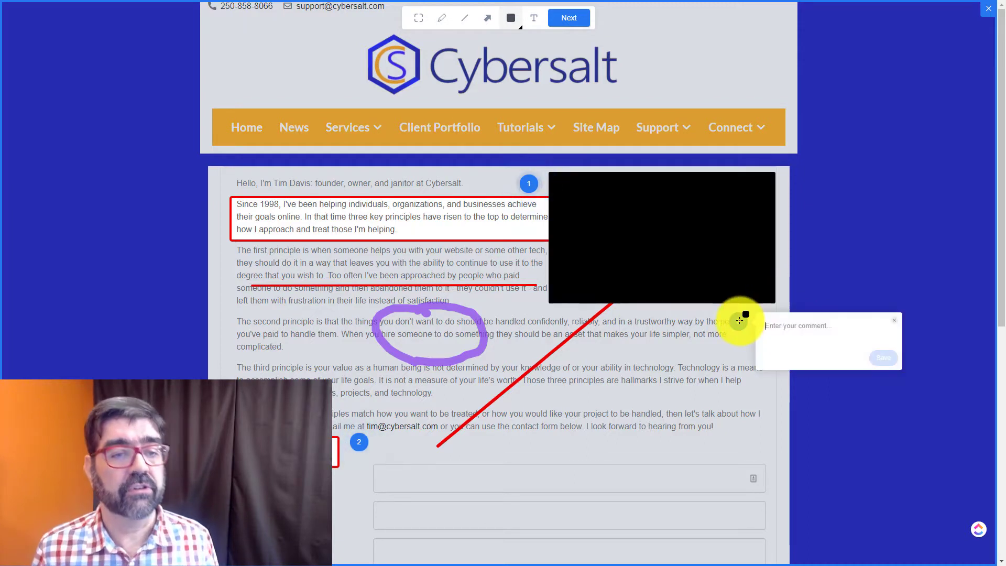
pyautogui.write('get rid of')
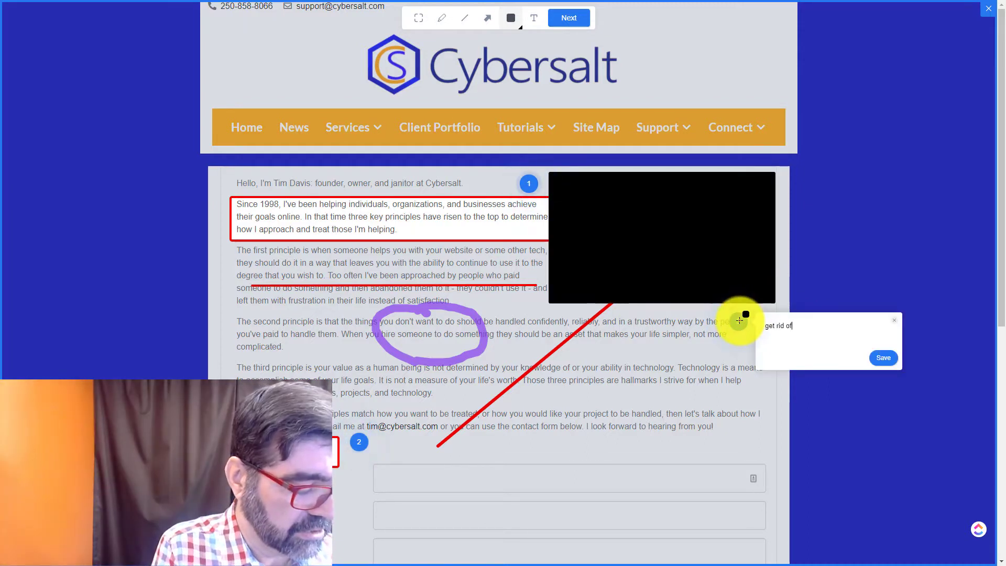
pyautogui.write(' video')
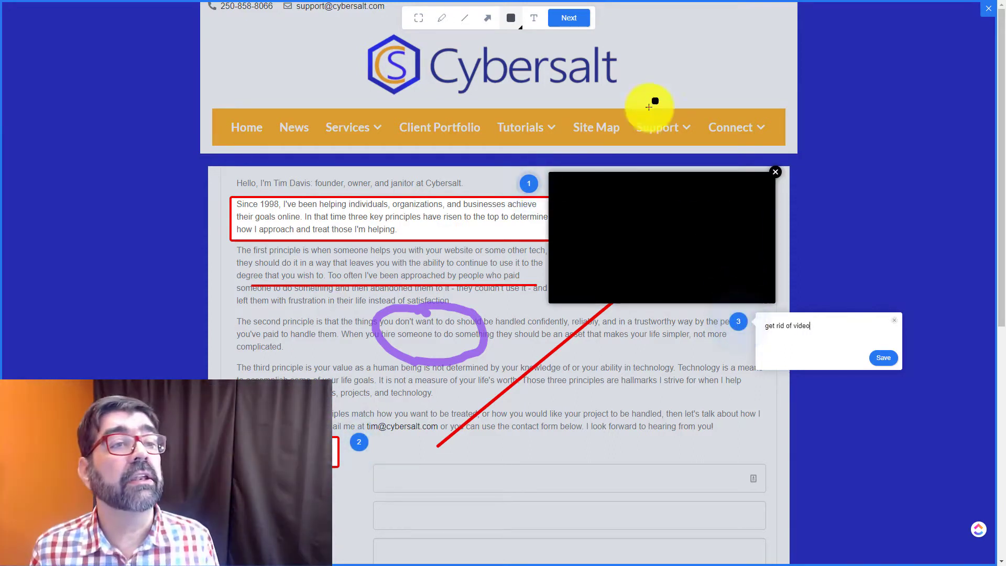
pyautogui.click(530, 20)
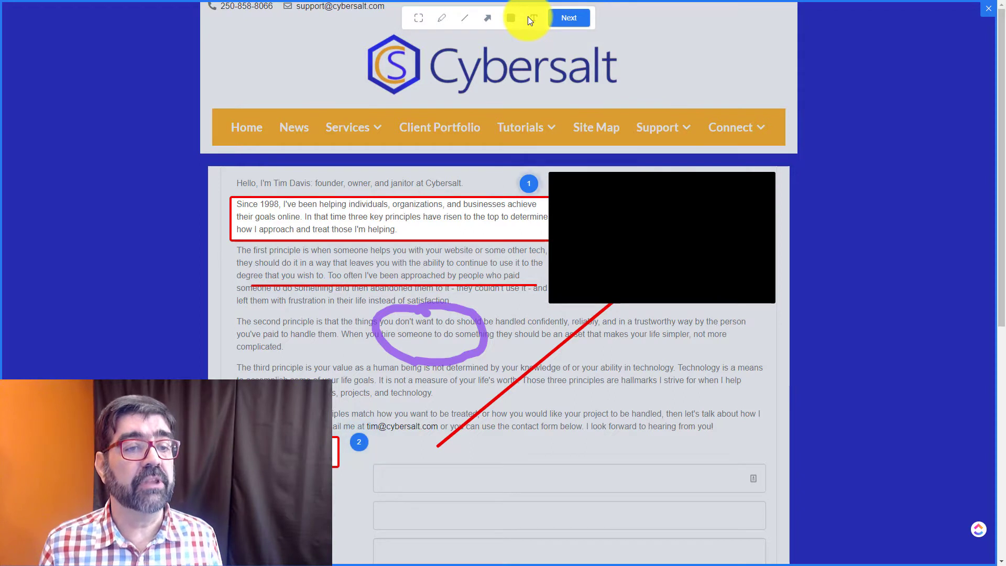
# Save text comments 'this is text.' in the third paragraph and 'remove video' below the black box.
pyautogui.click(592, 370)
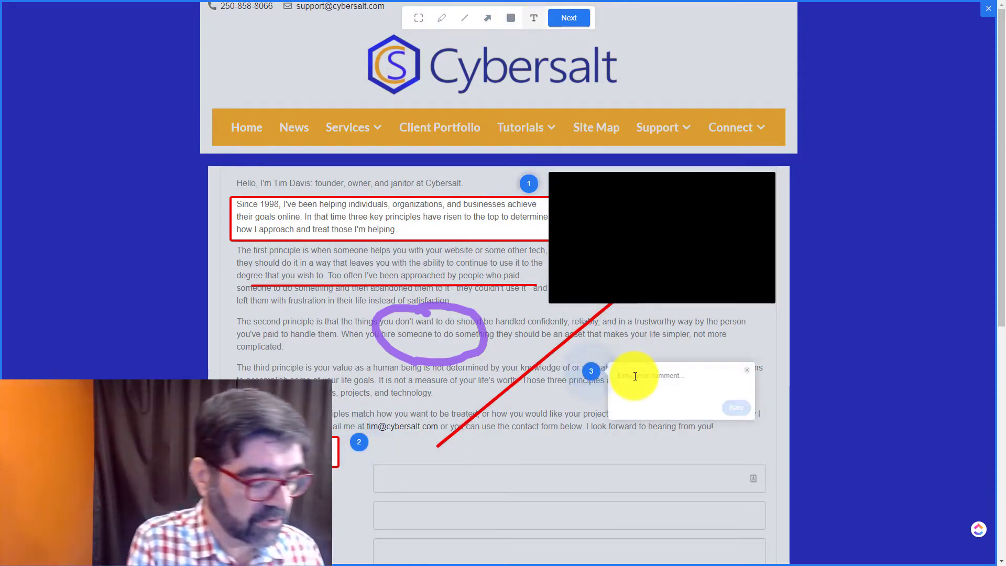
pyautogui.write('this site')
pyautogui.write('xt.')
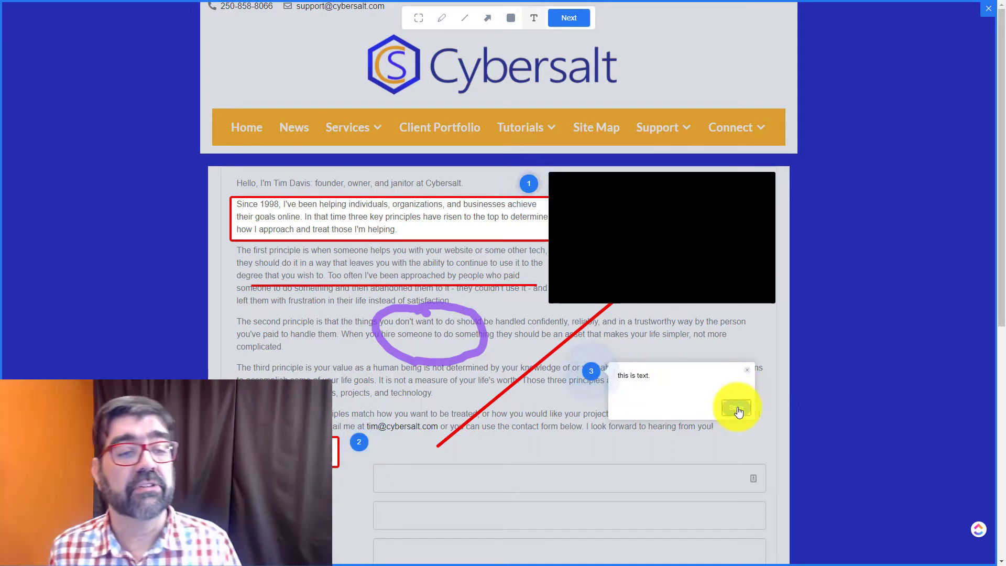
pyautogui.click(736, 408)
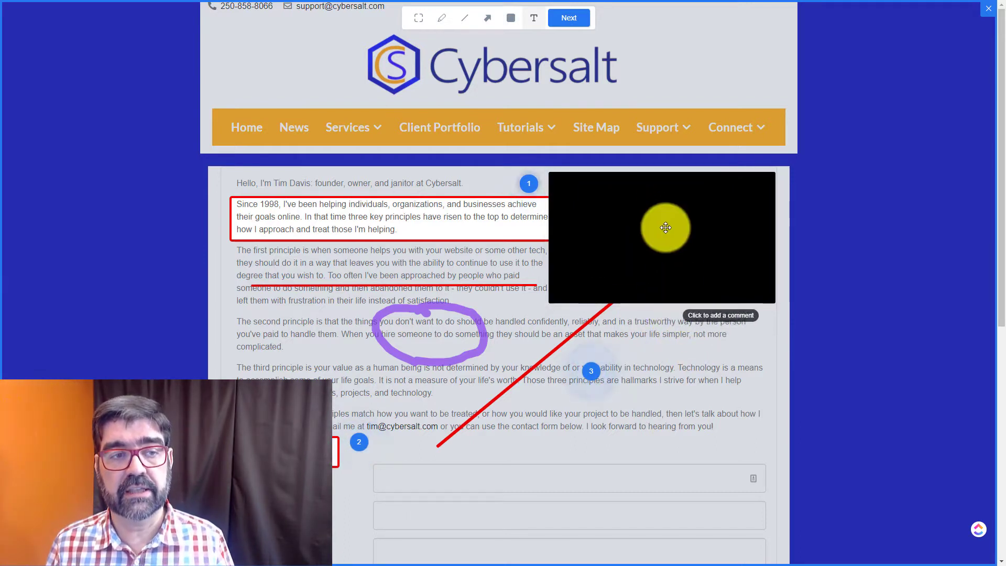
pyautogui.click(676, 311)
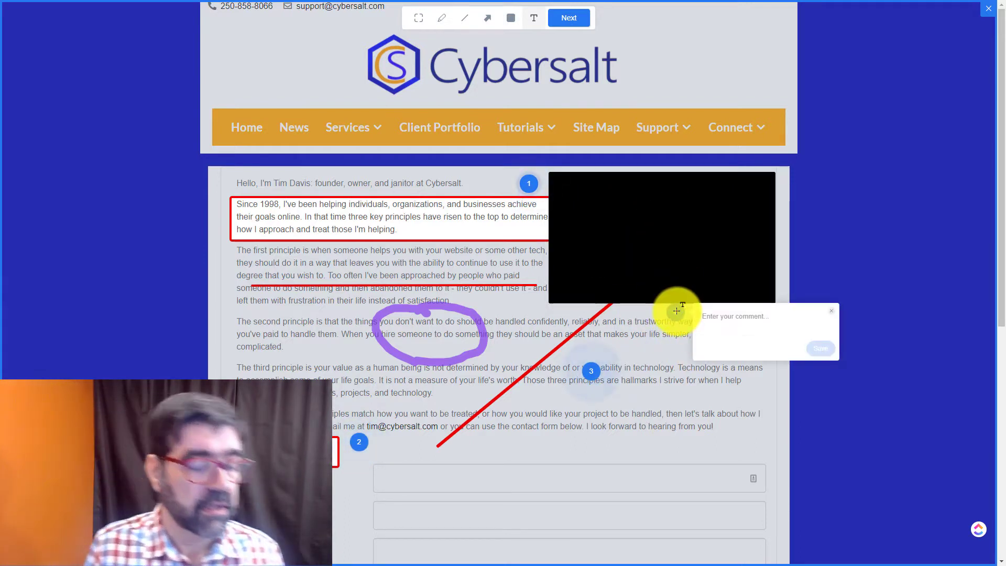
pyautogui.write('remove video')
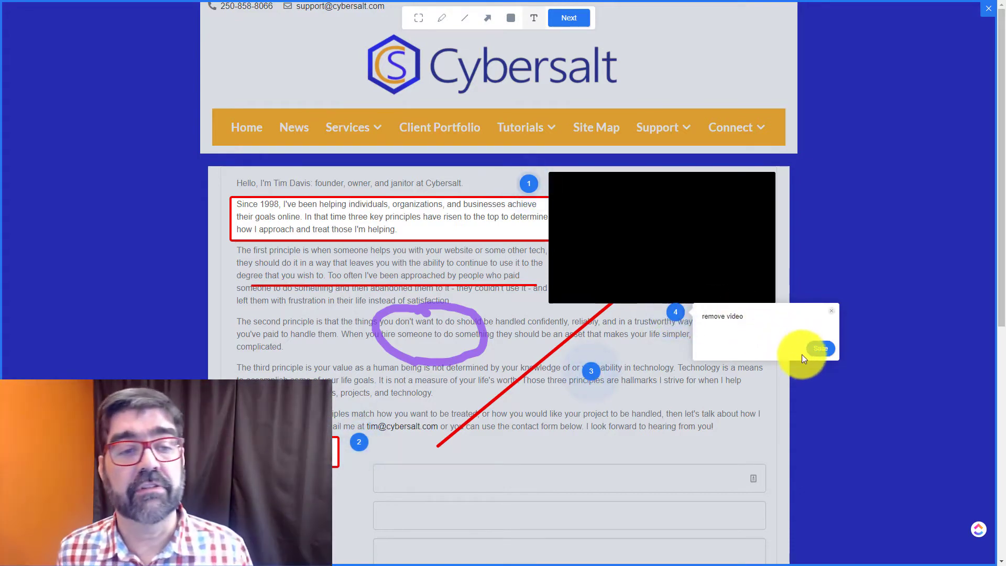
pyautogui.click(815, 356)
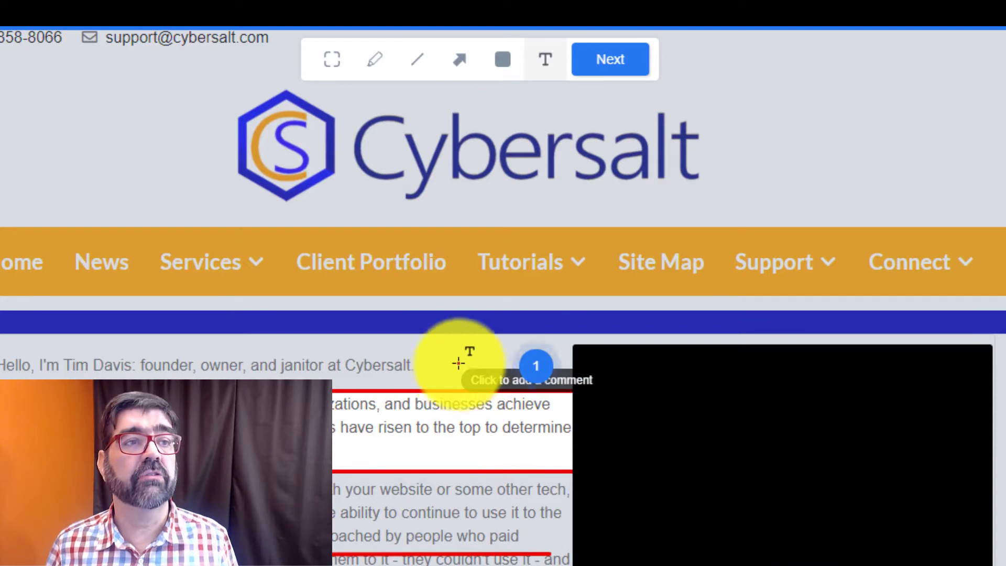
# Move on to the feedback form and enter the sender's e-mail address.
pyautogui.click(618, 70)
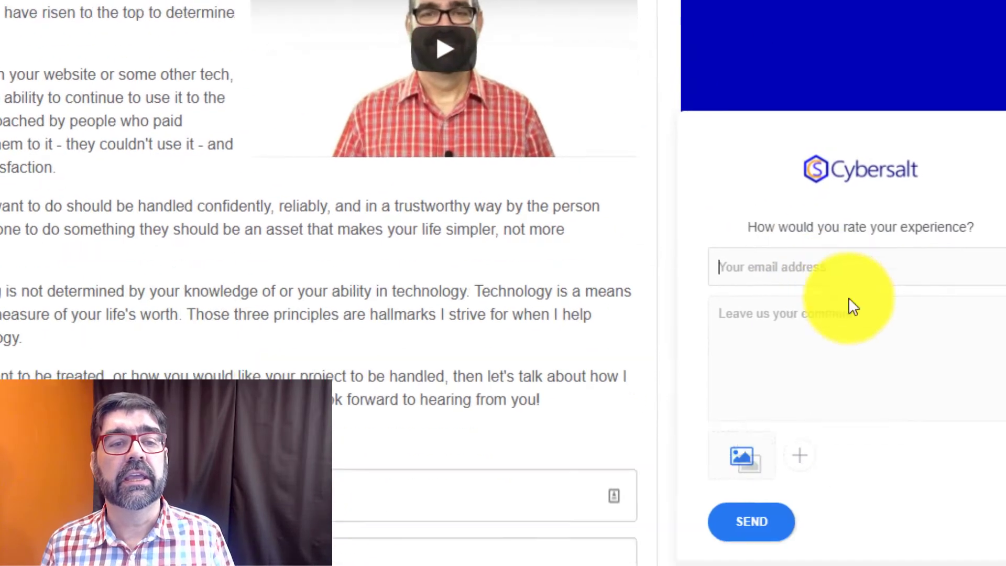
pyautogui.click(766, 177)
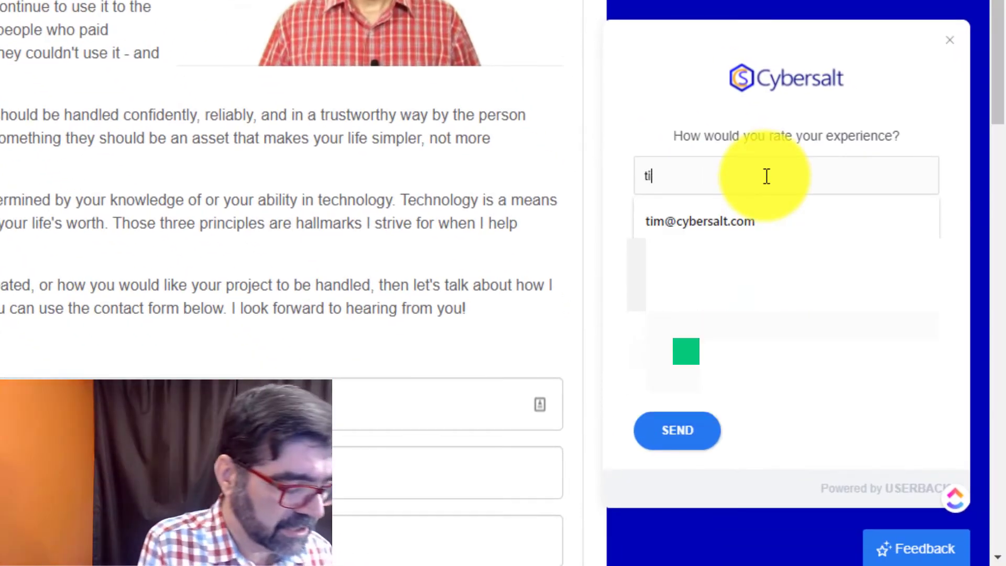
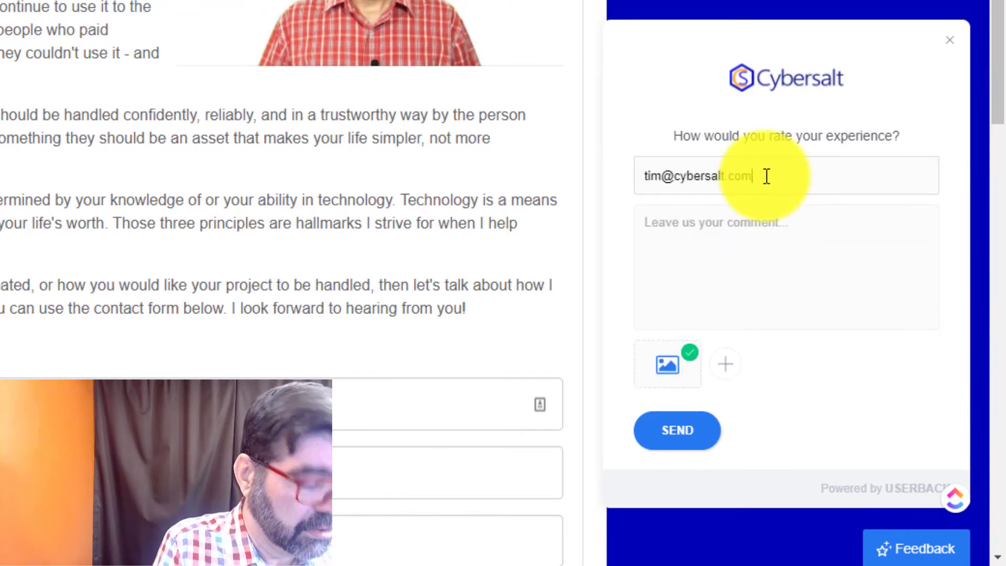
pyautogui.click(753, 257)
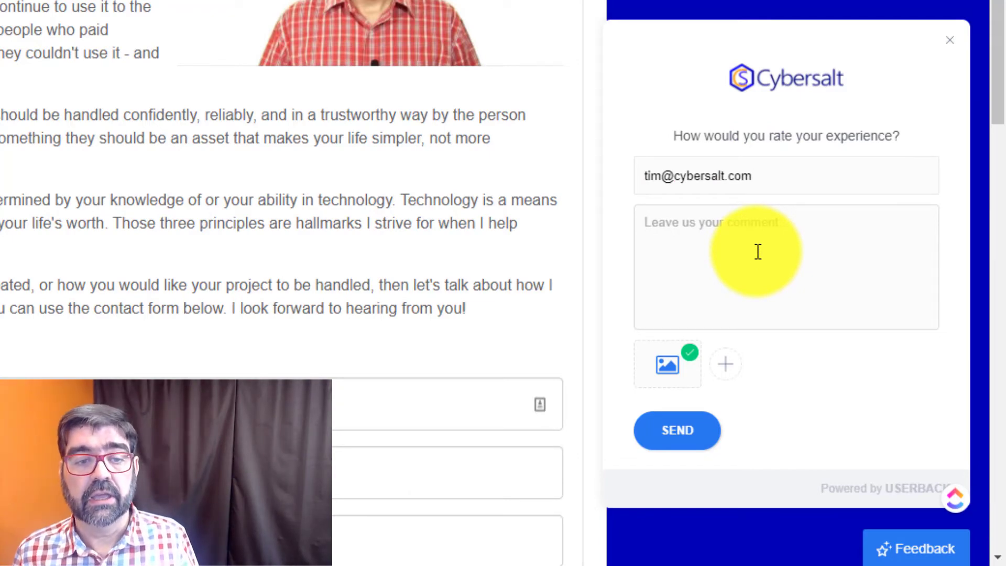
pyautogui.moveTo(669, 355)
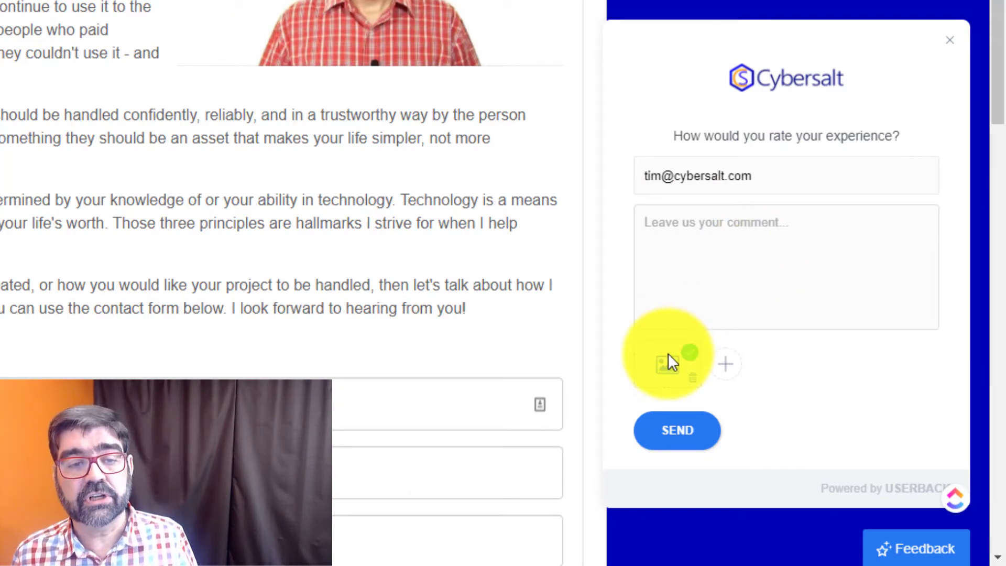
# Capture a second screenshot and type 'a new comment' on its third paragraph.
pyautogui.click(727, 374)
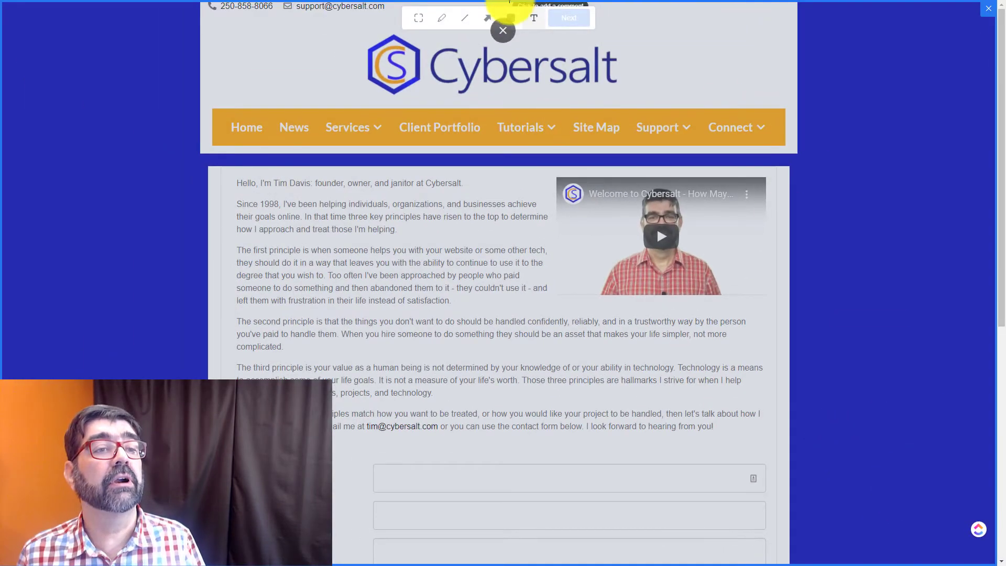
pyautogui.click(532, 367)
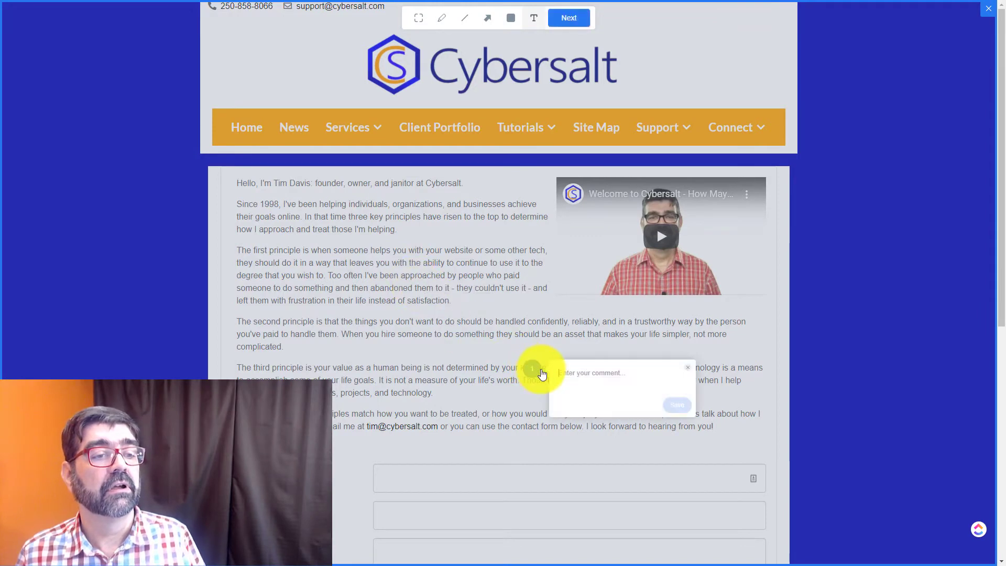
pyautogui.write('a ne')
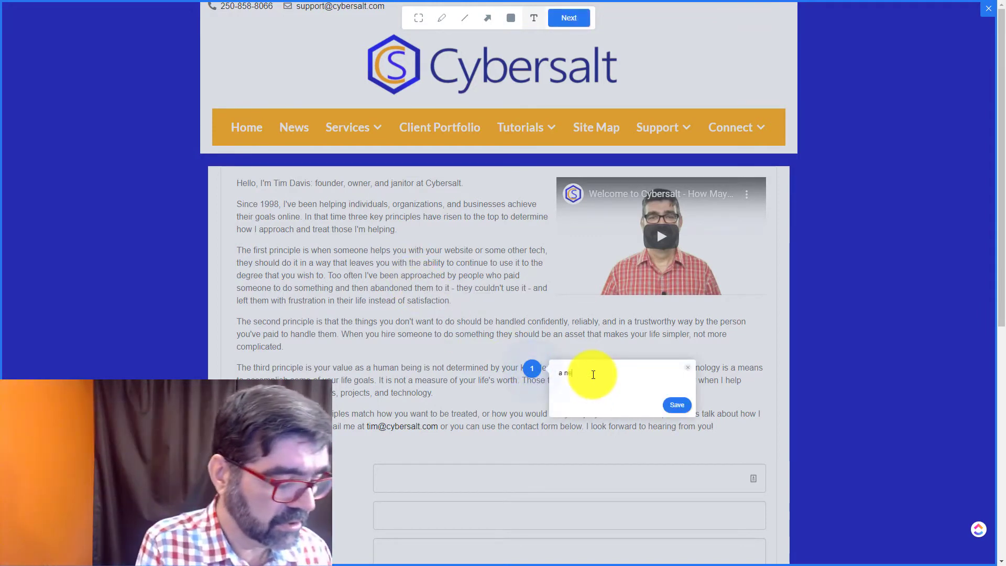
pyautogui.write('w comment')
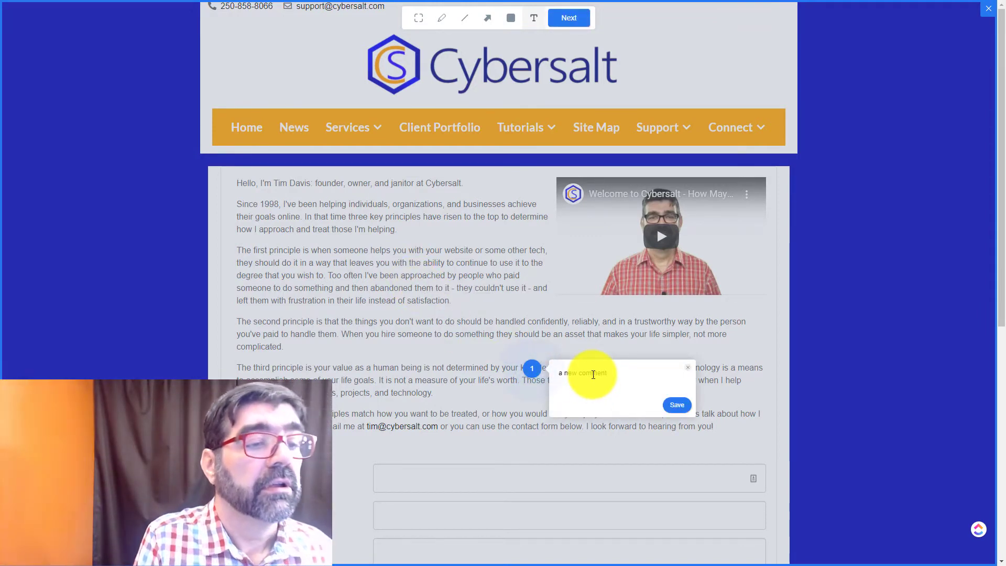
# Save 'a new comment' and send the feedback with both annotated screenshots.
pyautogui.click(677, 405)
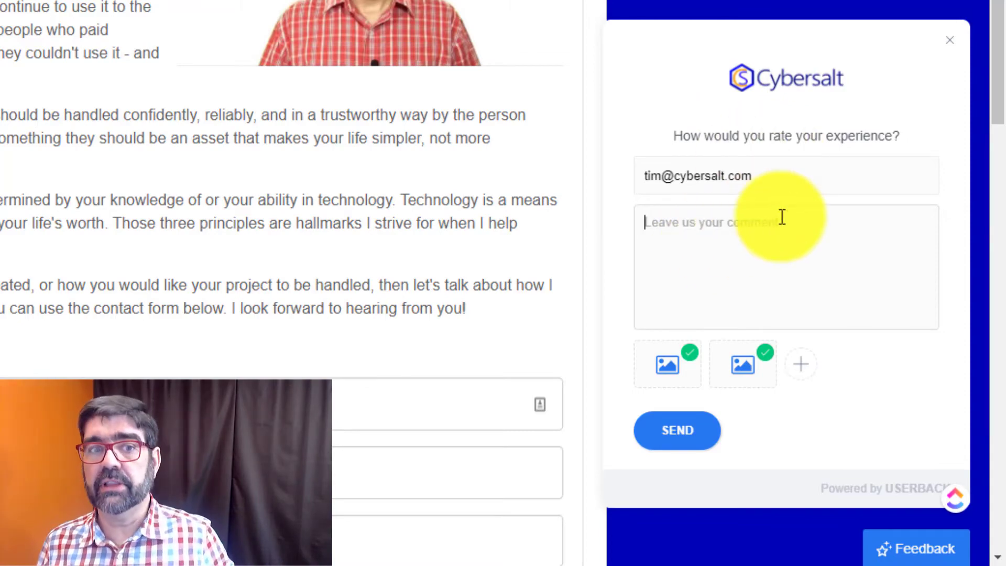
pyautogui.click(698, 437)
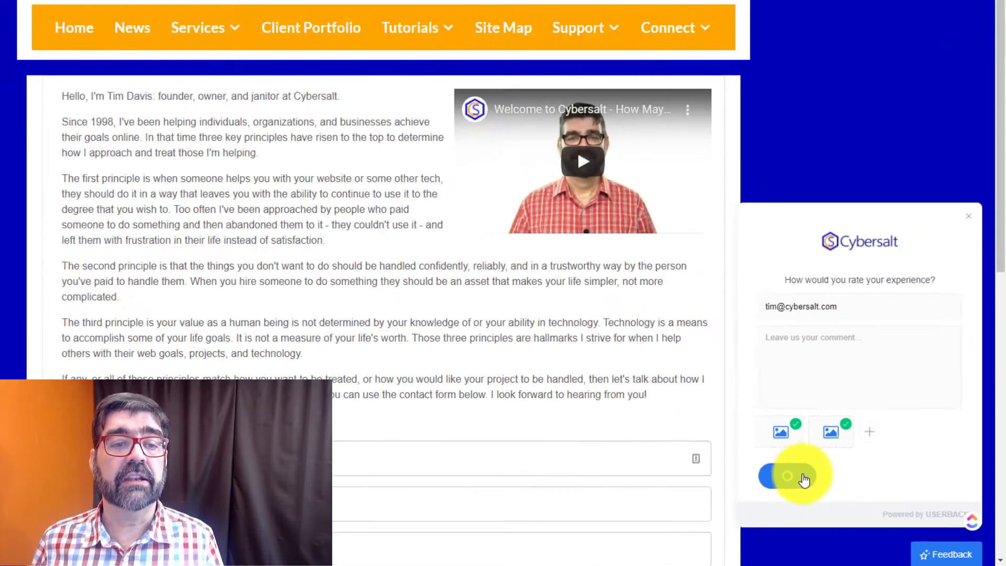